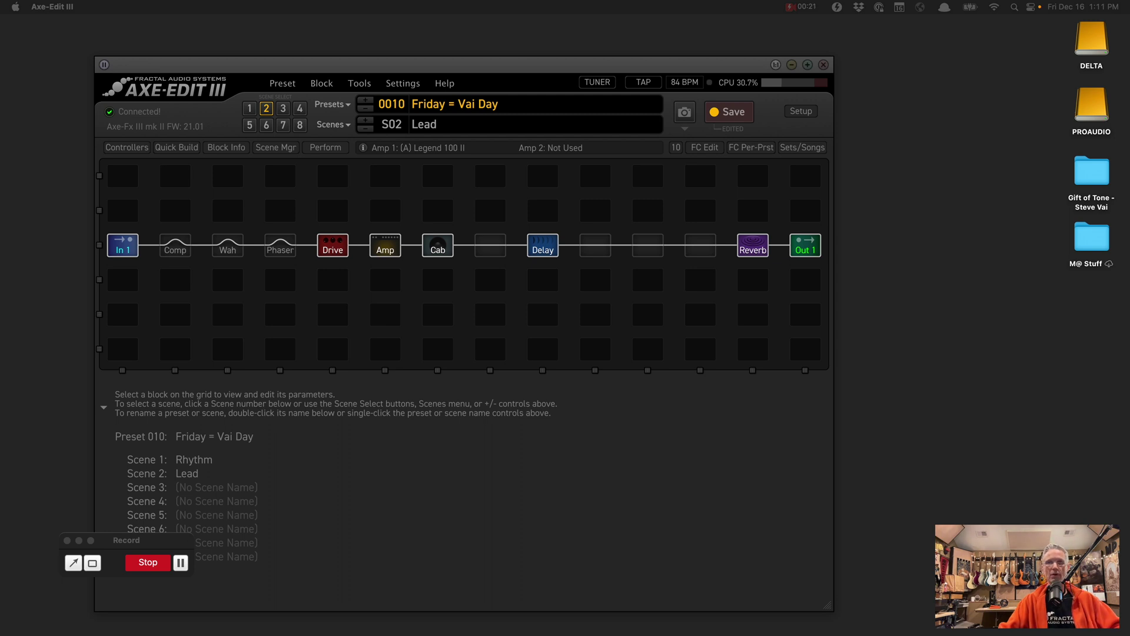
Step: Load the MS Super OD library entry into the Drive block, after trying MP 7K first
left_click(159, 547)
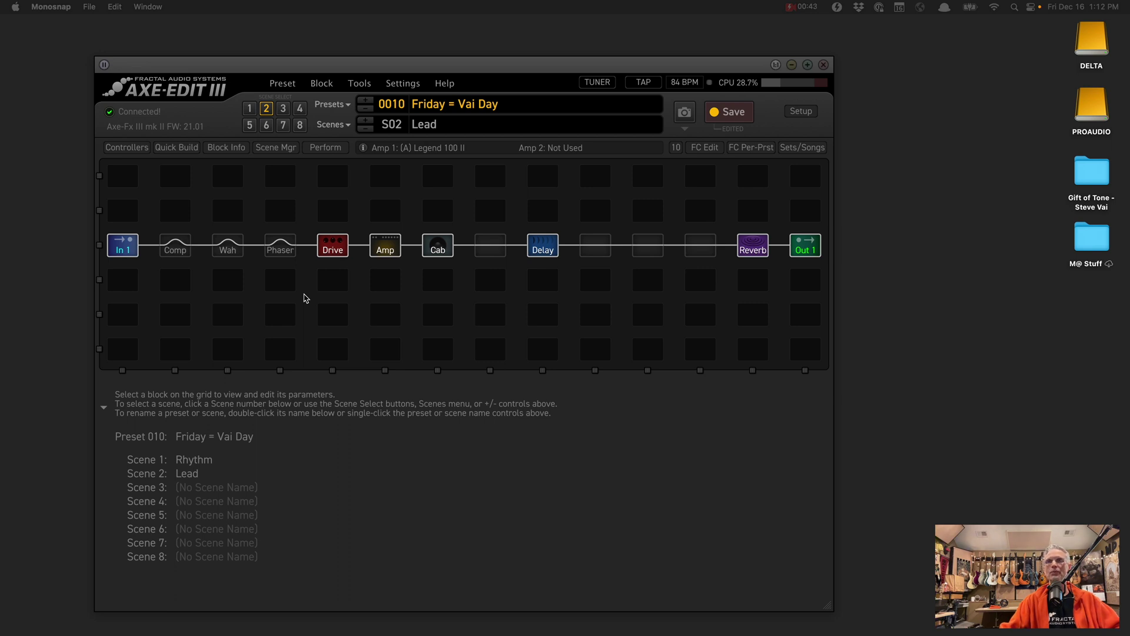
left_click(306, 297)
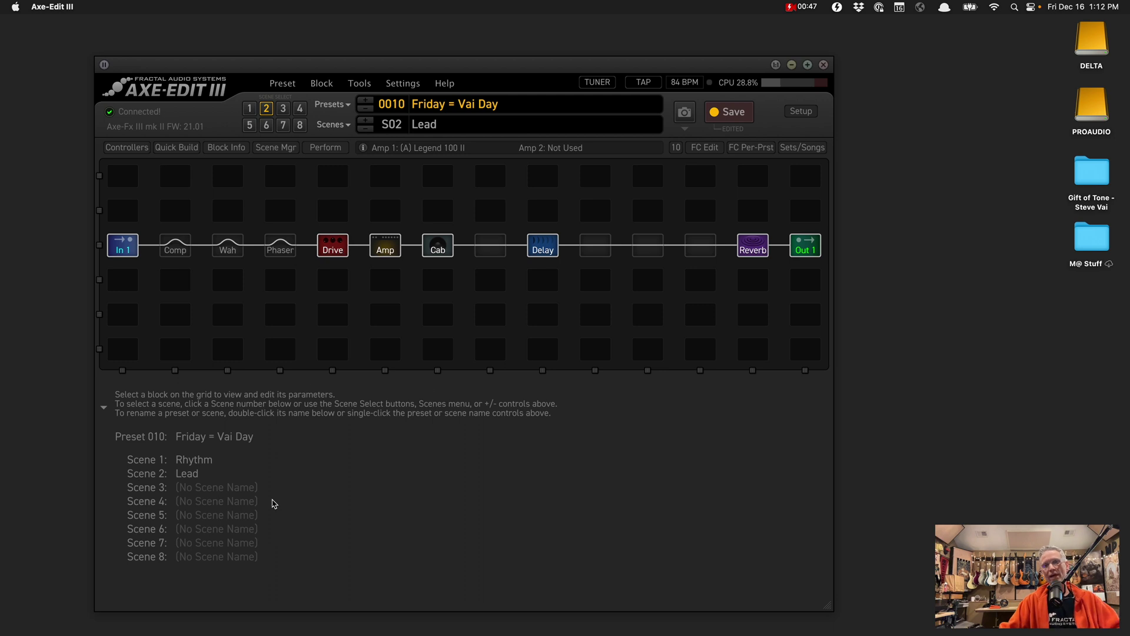
left_click(335, 252)
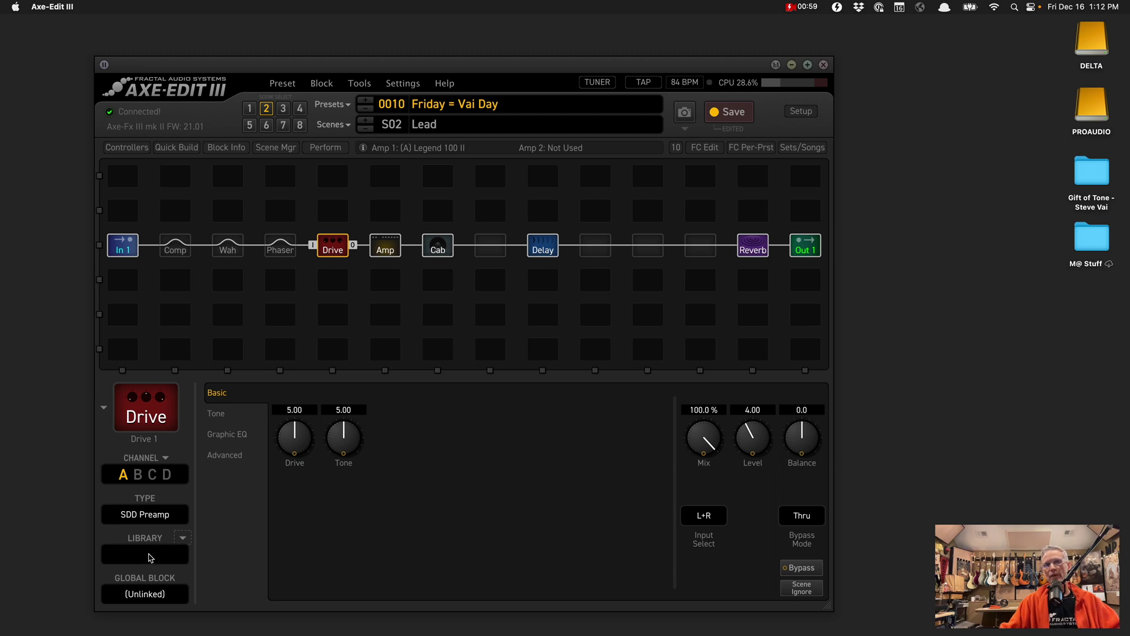
left_click(148, 557)
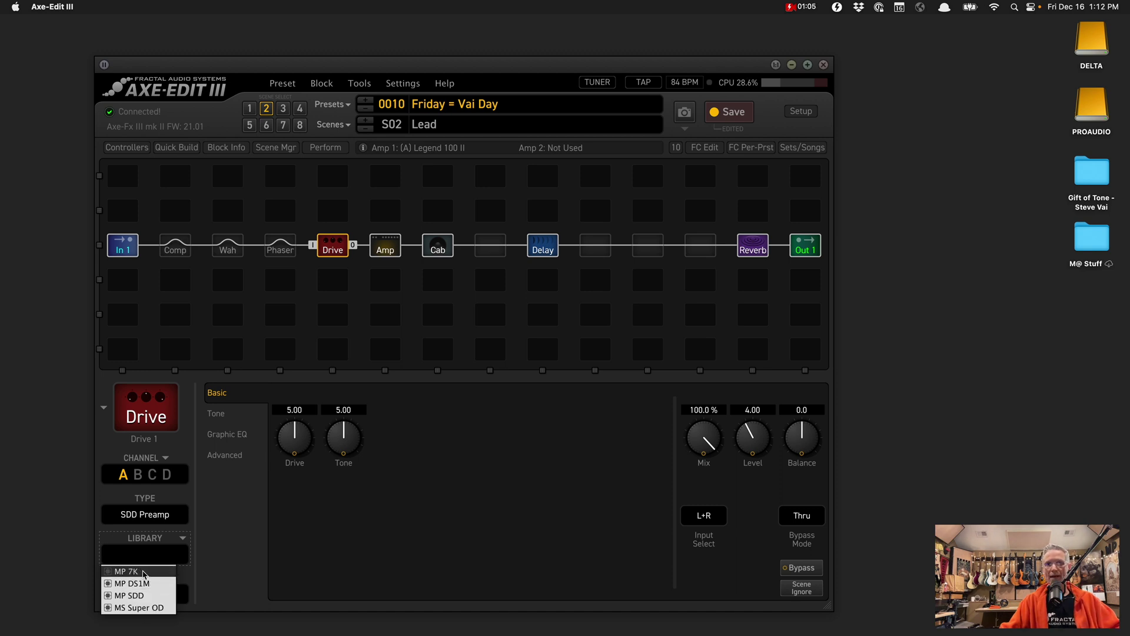
left_click(144, 571)
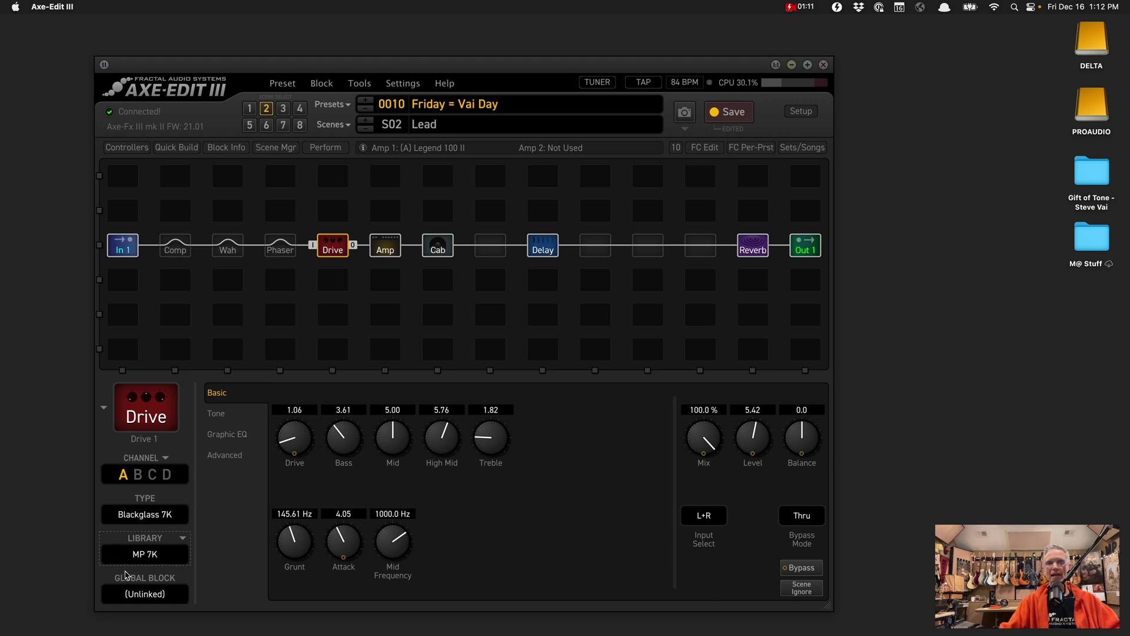
left_click(156, 558)
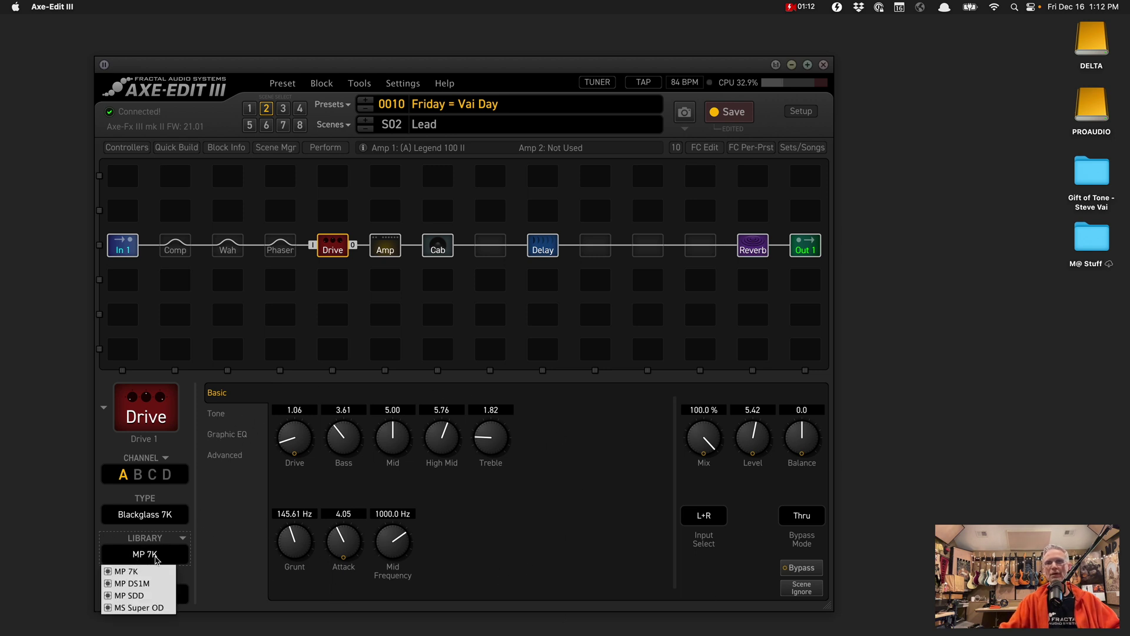
left_click(161, 607)
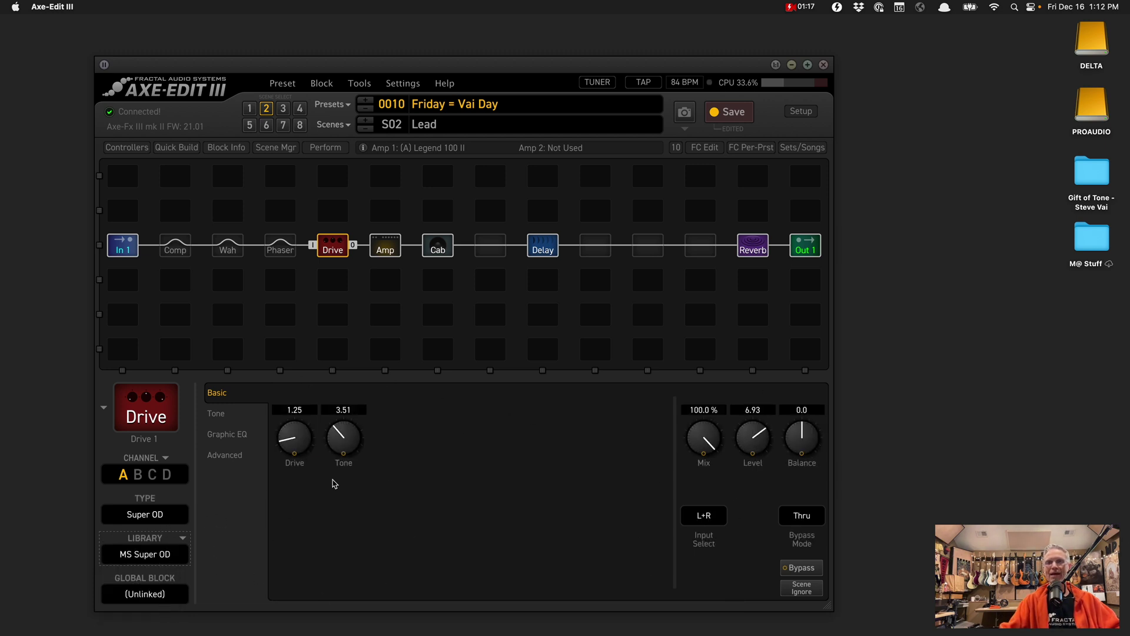
left_click(308, 301)
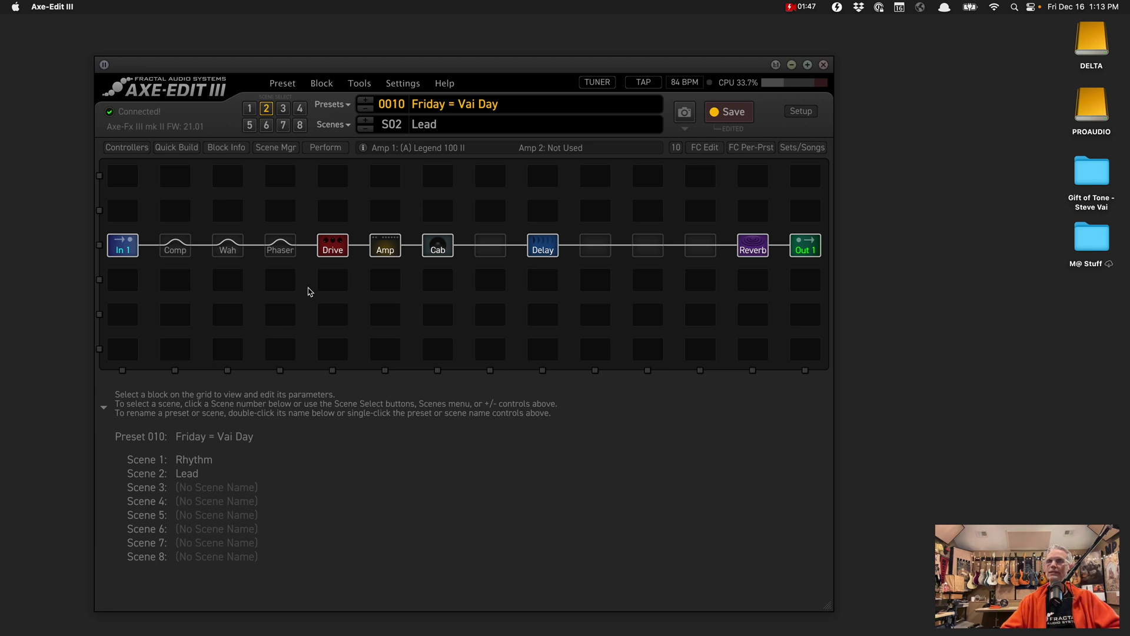
Step: Select the Gift of Tone - Steve Vai desktop folder, then bring up the Delay block's library options
left_click(1096, 177)
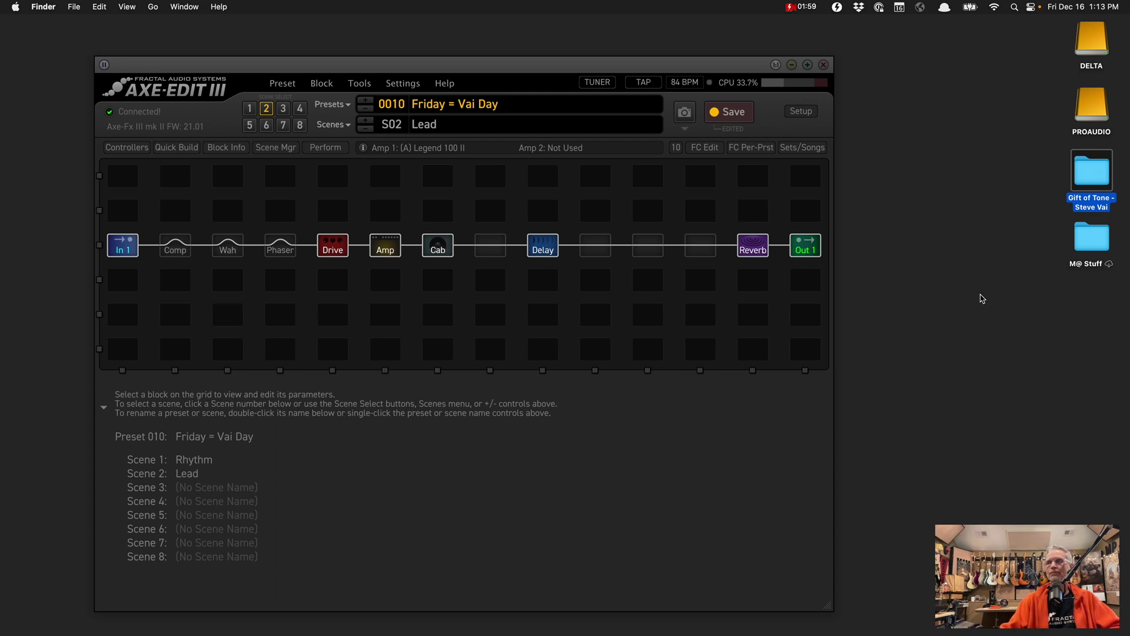
left_click(888, 285)
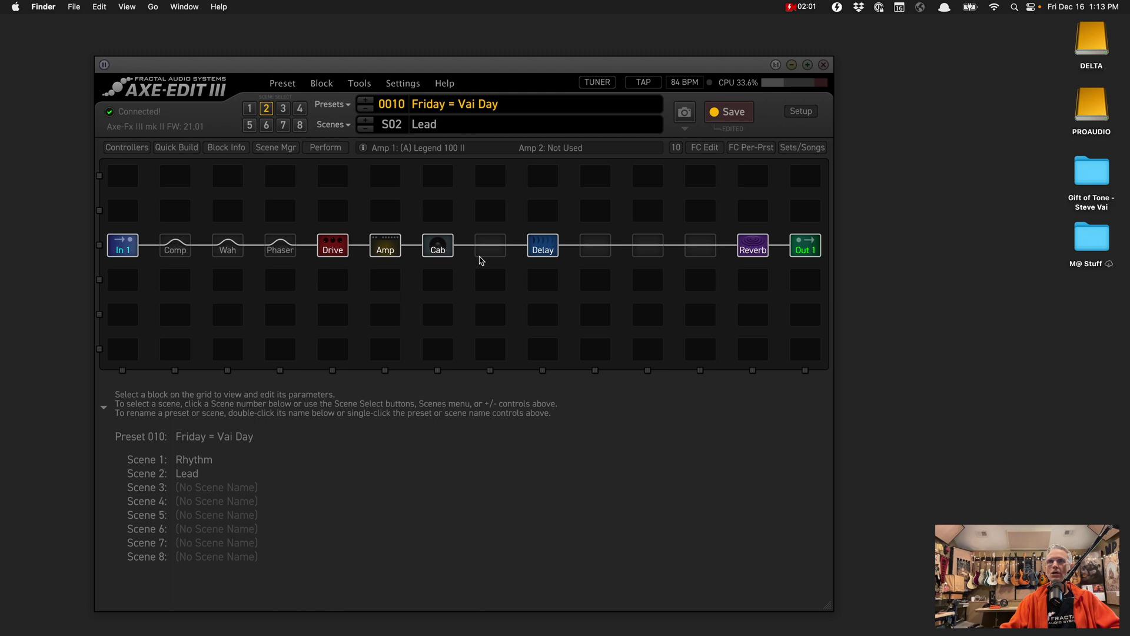
left_click(1105, 177)
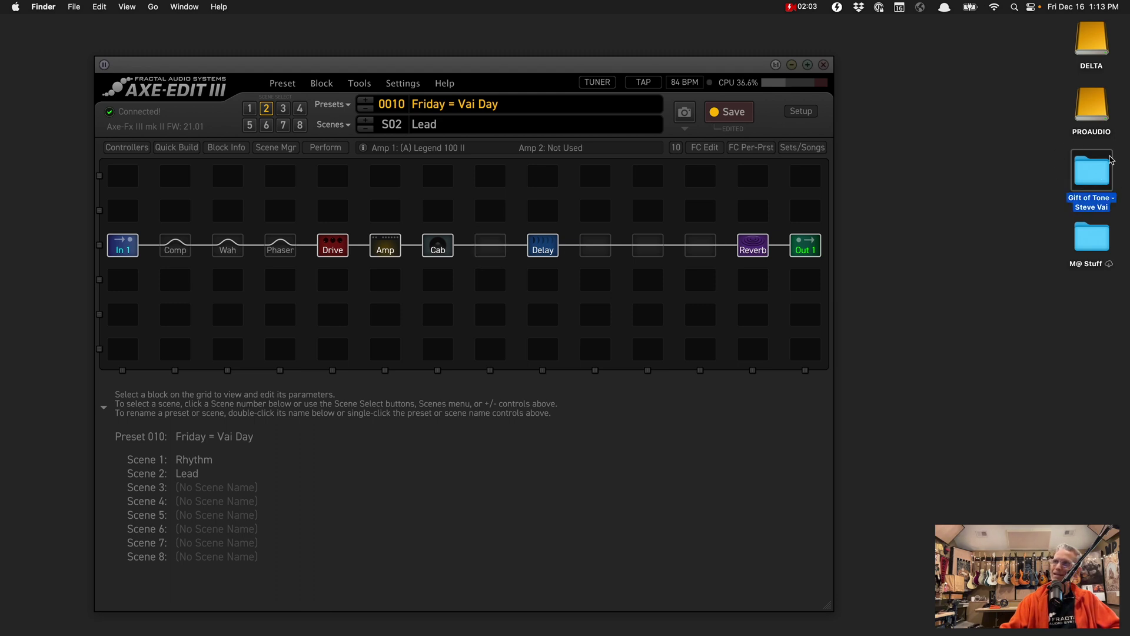
left_click(540, 253)
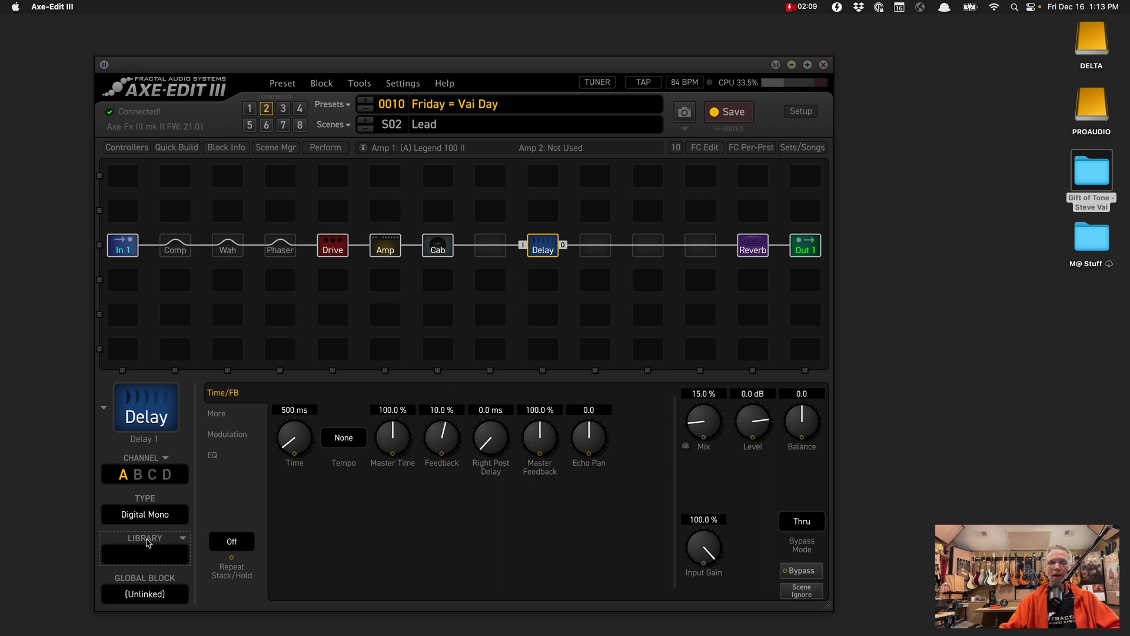
left_click(183, 538)
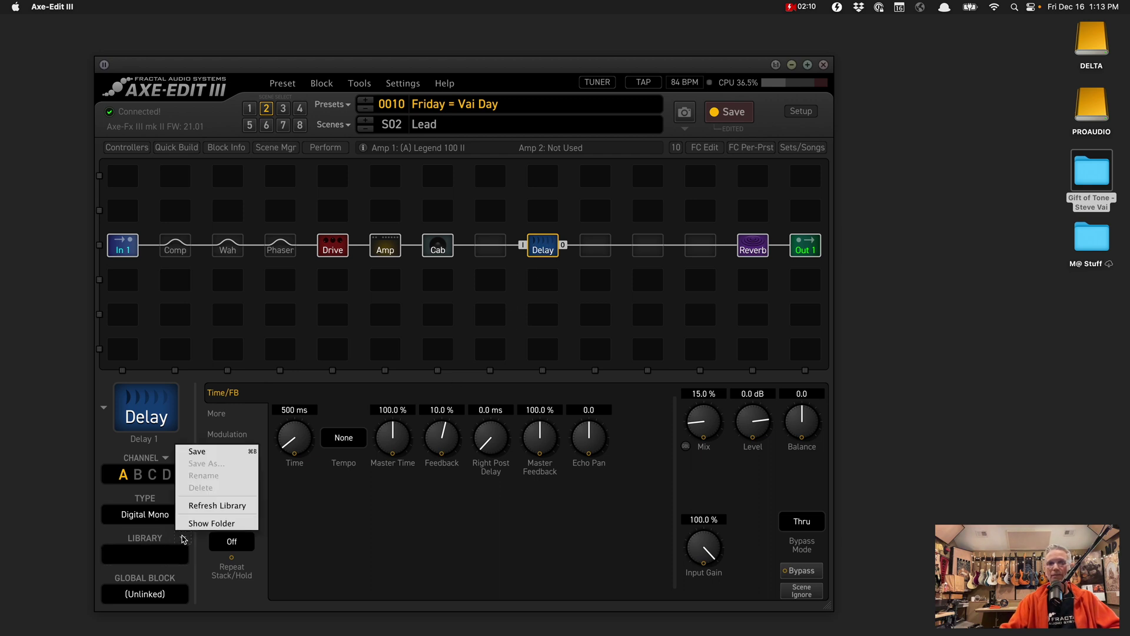
Step: Copy the Gift of Tone - Steve Vai folder into Axe-Edit III's blocks library folder
left_click(230, 524)
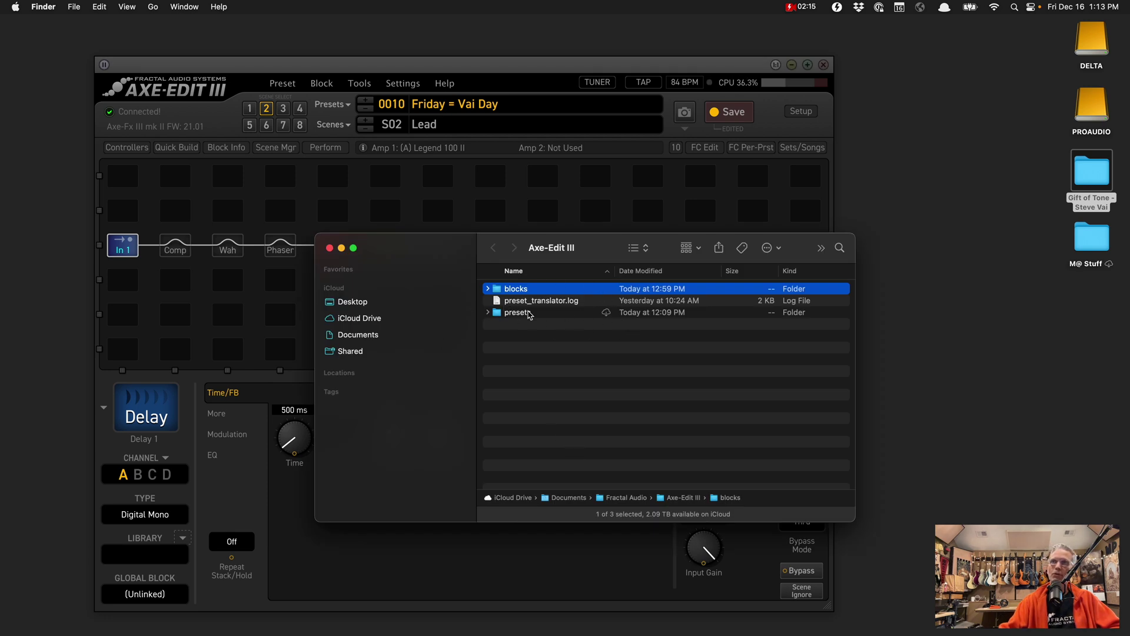
double_click(505, 292)
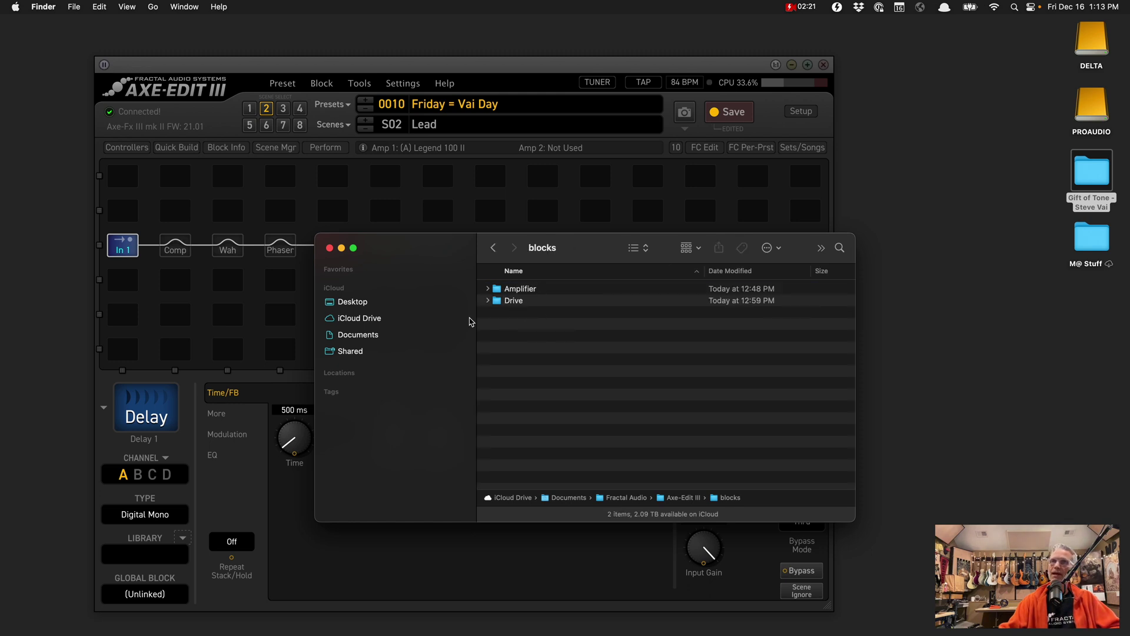
left_click_drag(1089, 177, 552, 349)
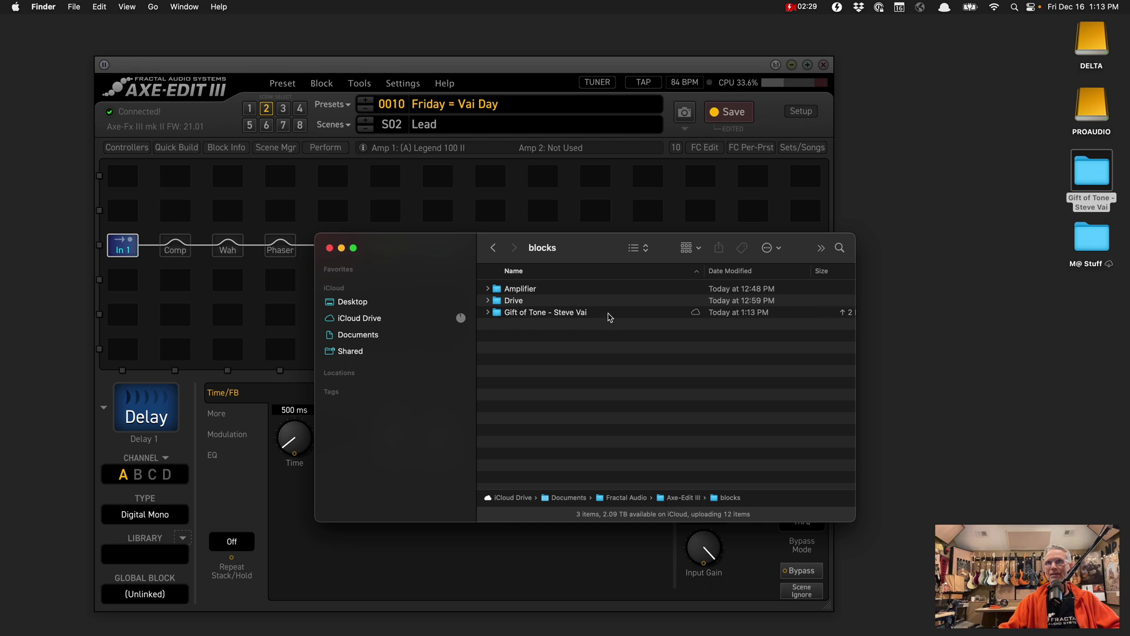
left_click(329, 249)
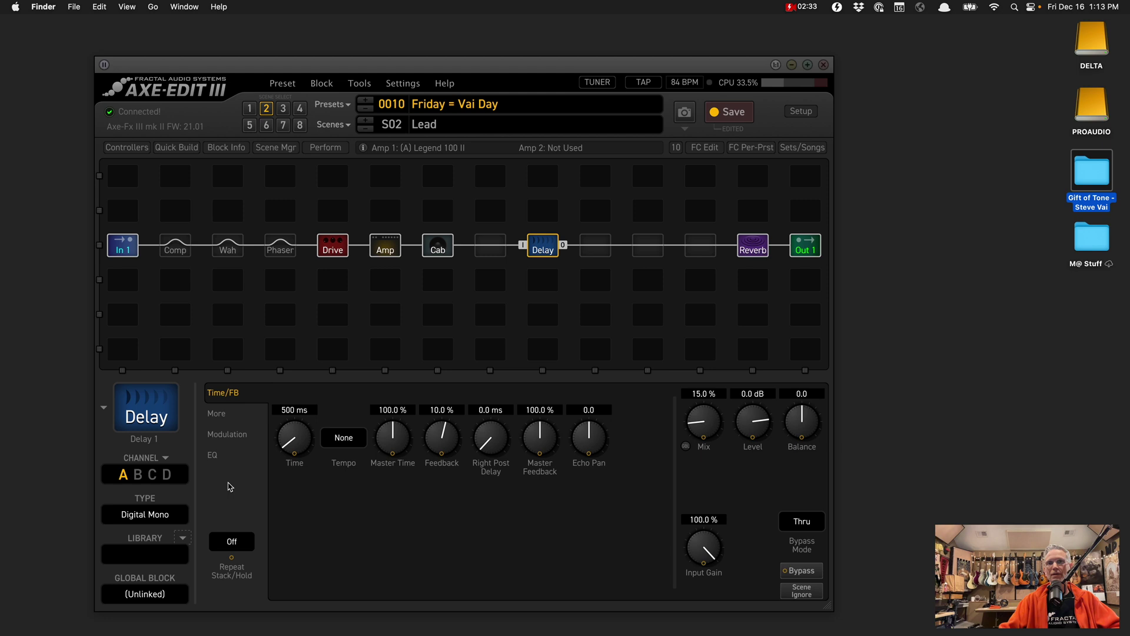
Step: Refresh the block library and load Vai Delay 2:3 into Delay (Dual Delay, 400/601 ms)
left_click(184, 539)
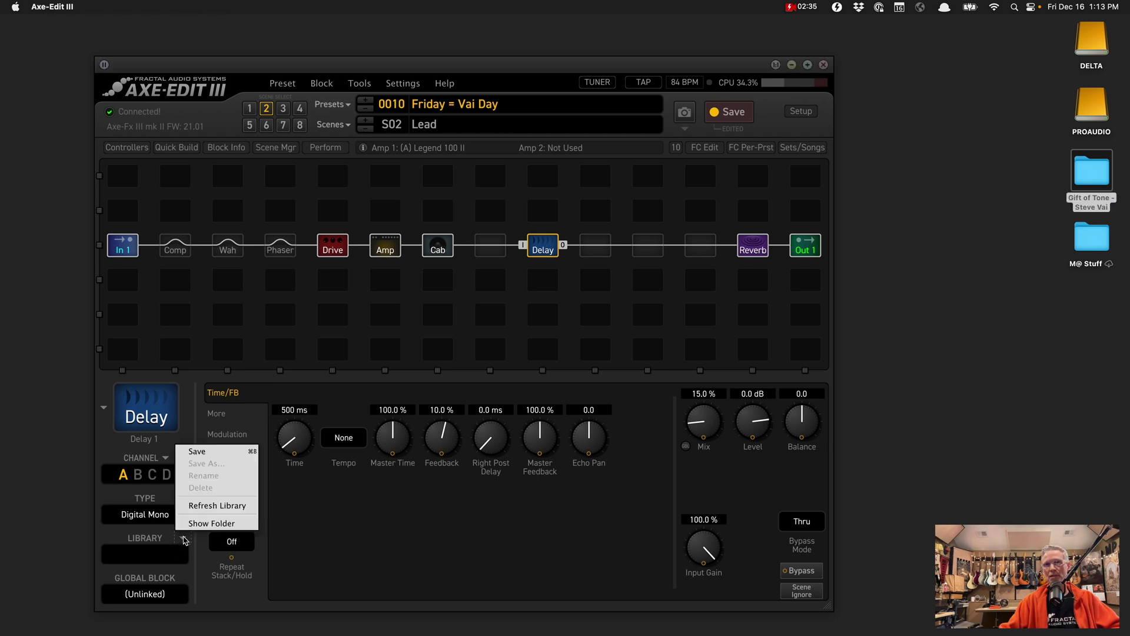
left_click(239, 508)
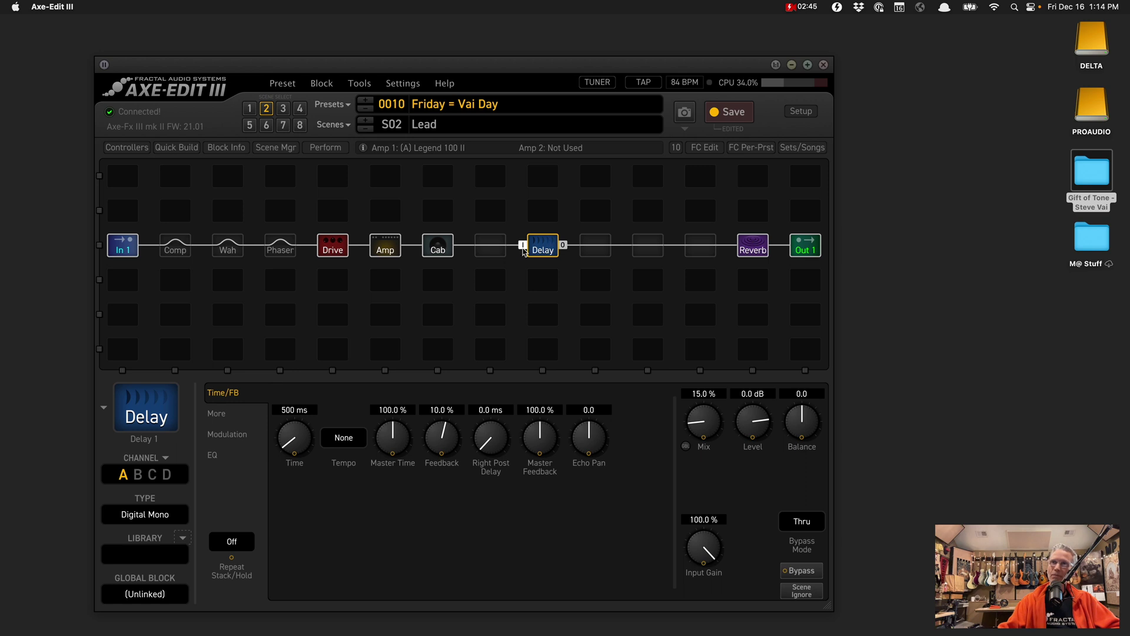
left_click(150, 557)
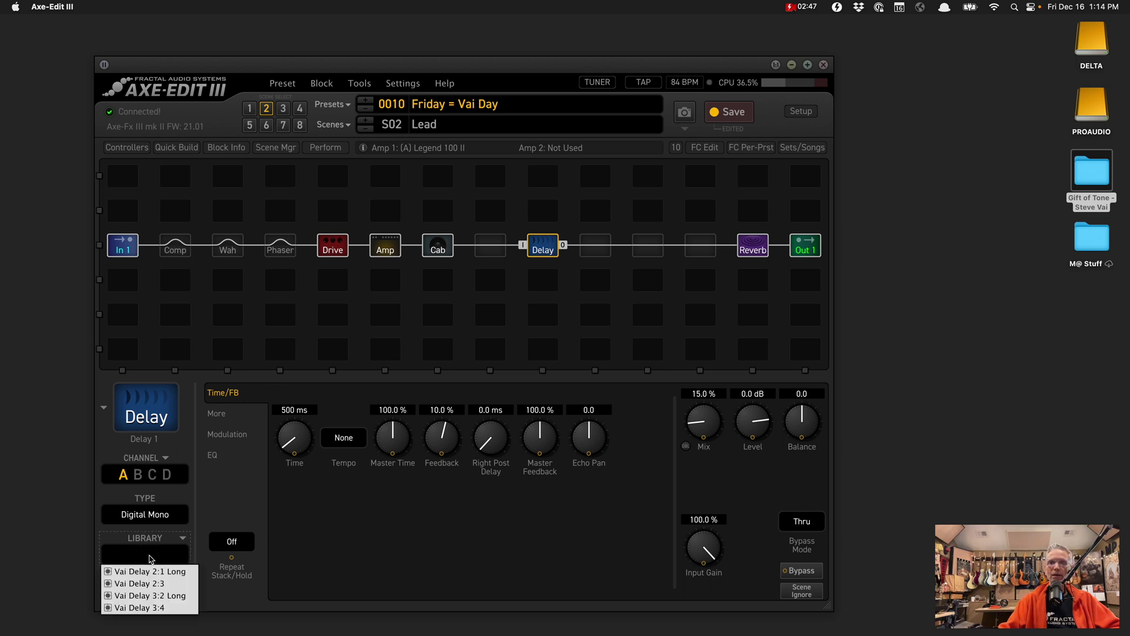
left_click(157, 585)
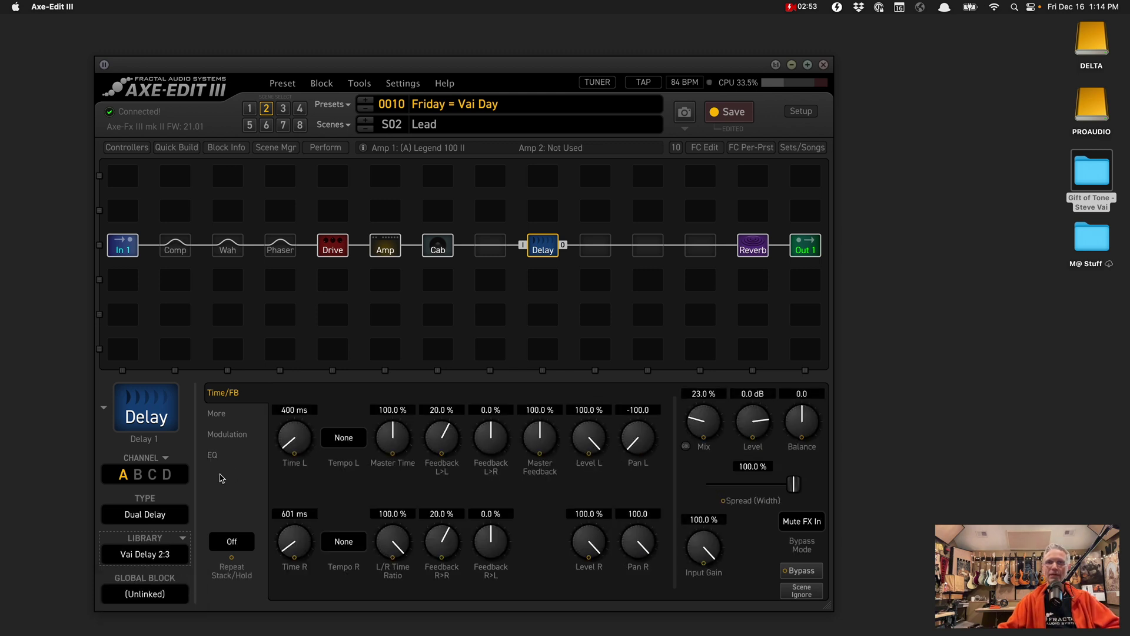
Step: Recall Vai Chorus Wide into the empty slot after Delay, then move the Chorus block before Delay
left_click(586, 245)
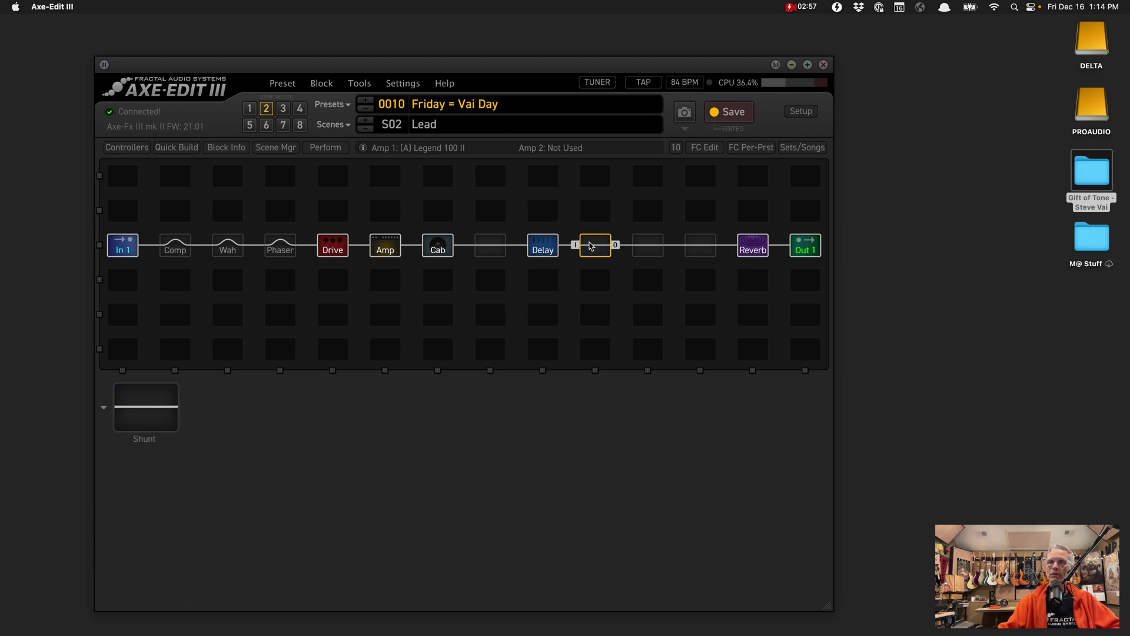
right_click(593, 246)
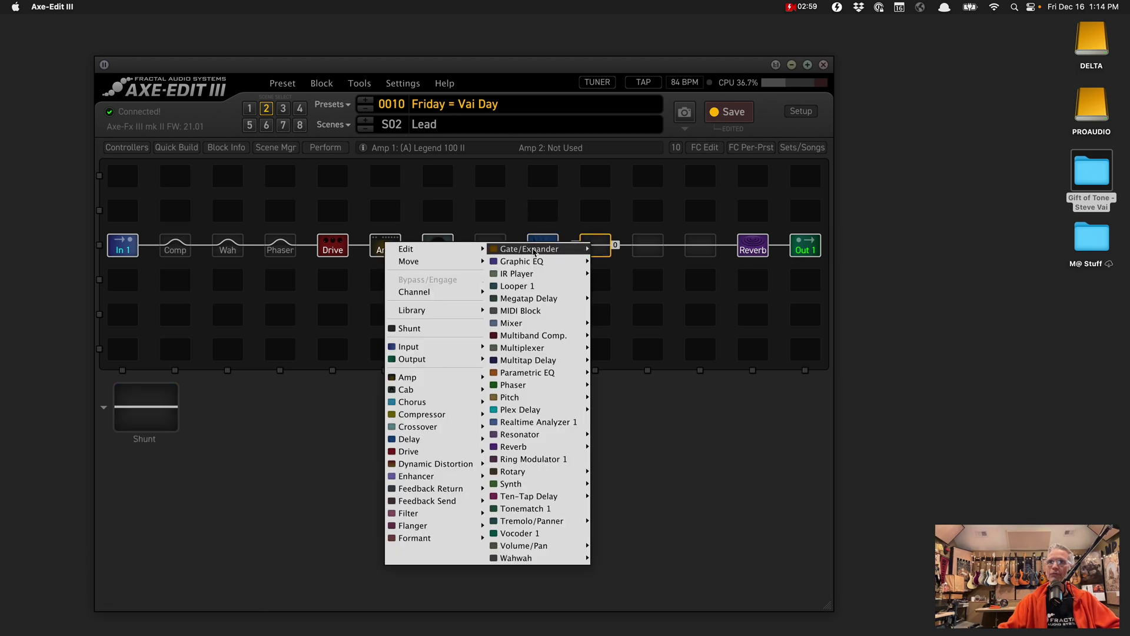
mouse_move(438, 312)
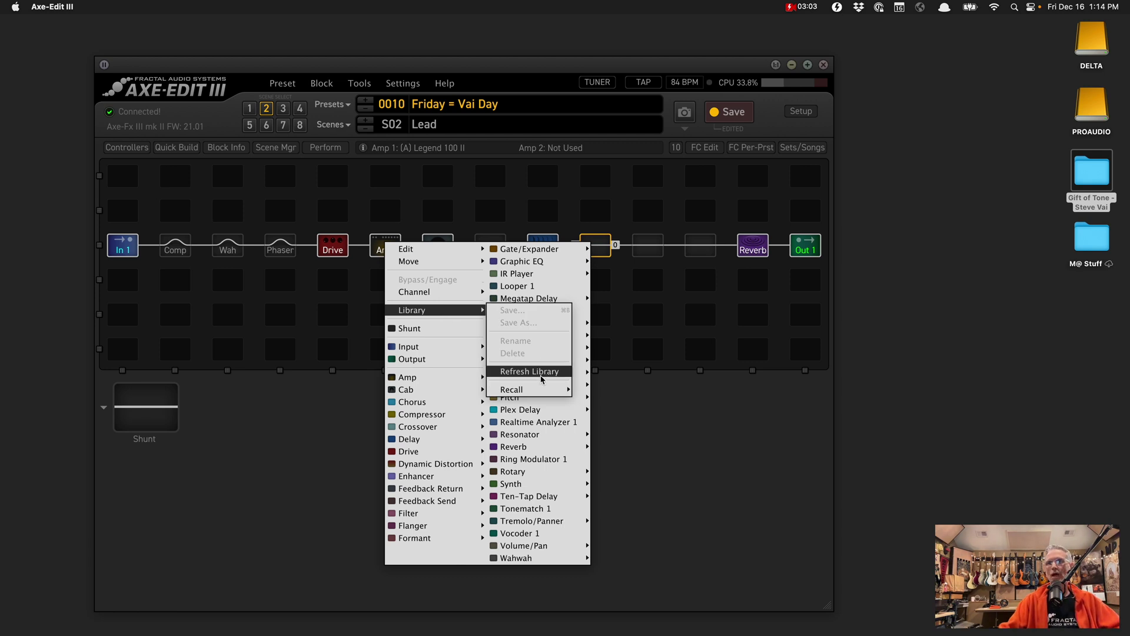
mouse_move(542, 390)
mouse_move(582, 391)
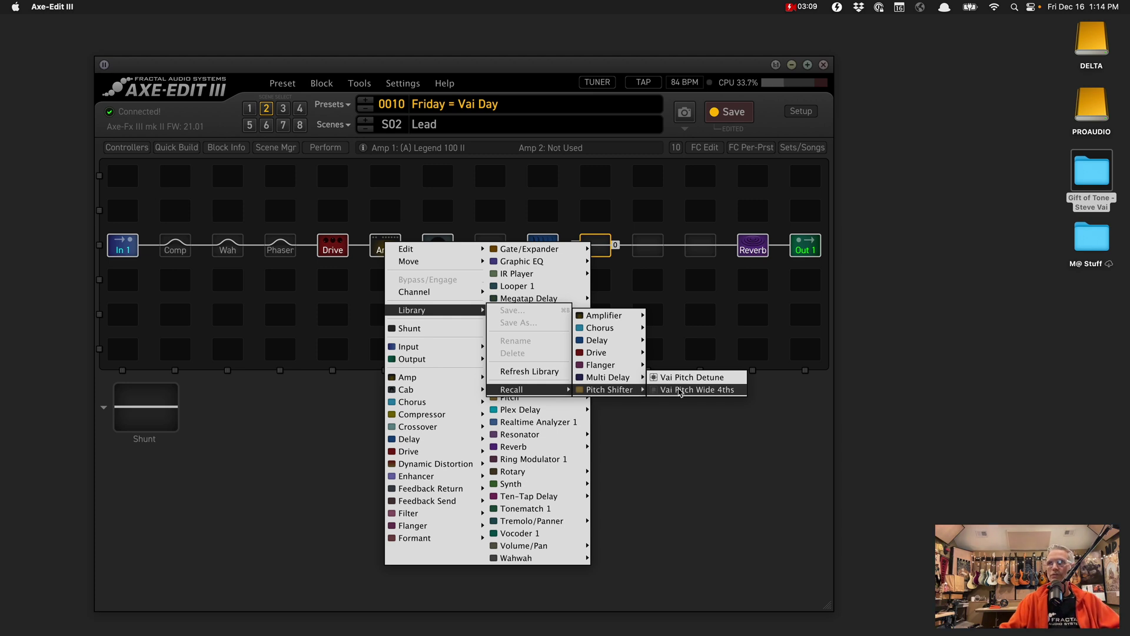
mouse_move(612, 328)
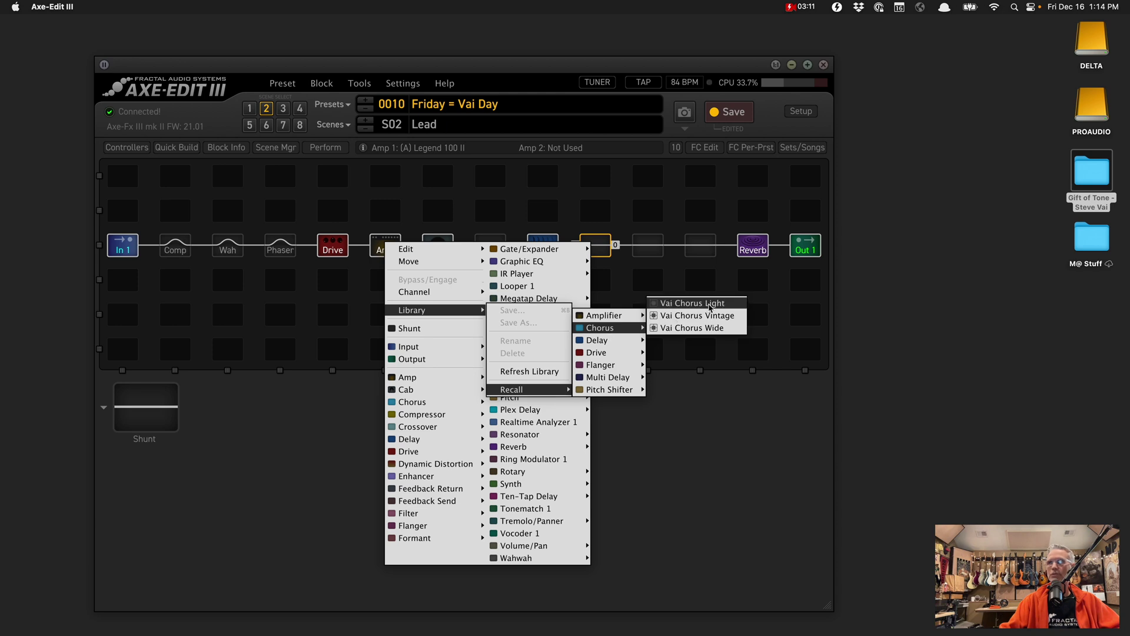
left_click(714, 328)
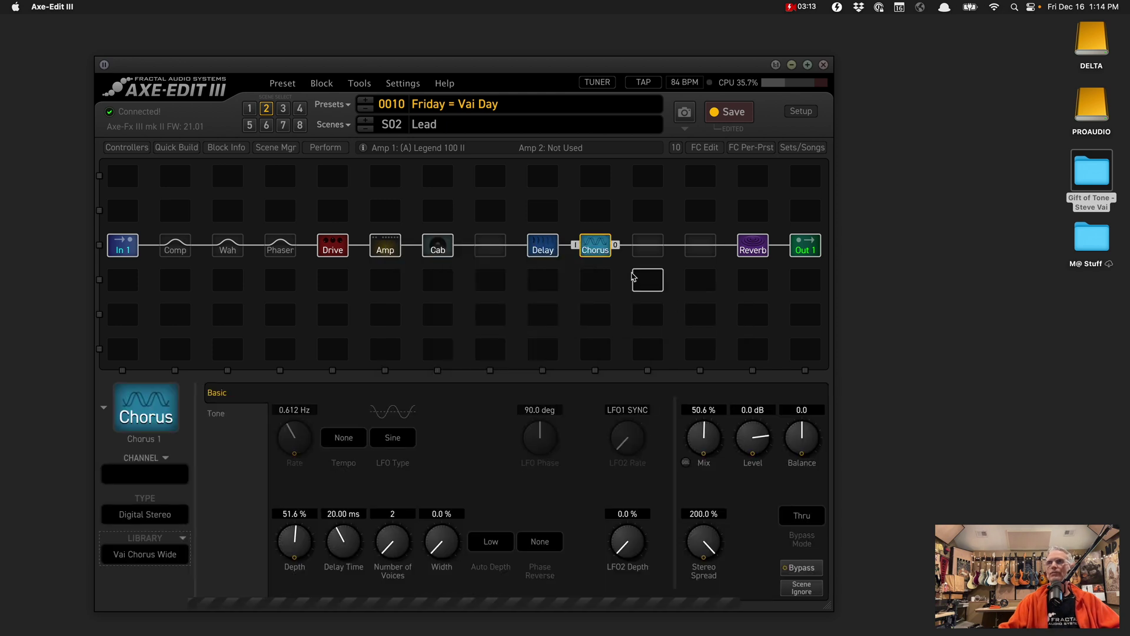
left_click_drag(599, 246, 490, 247)
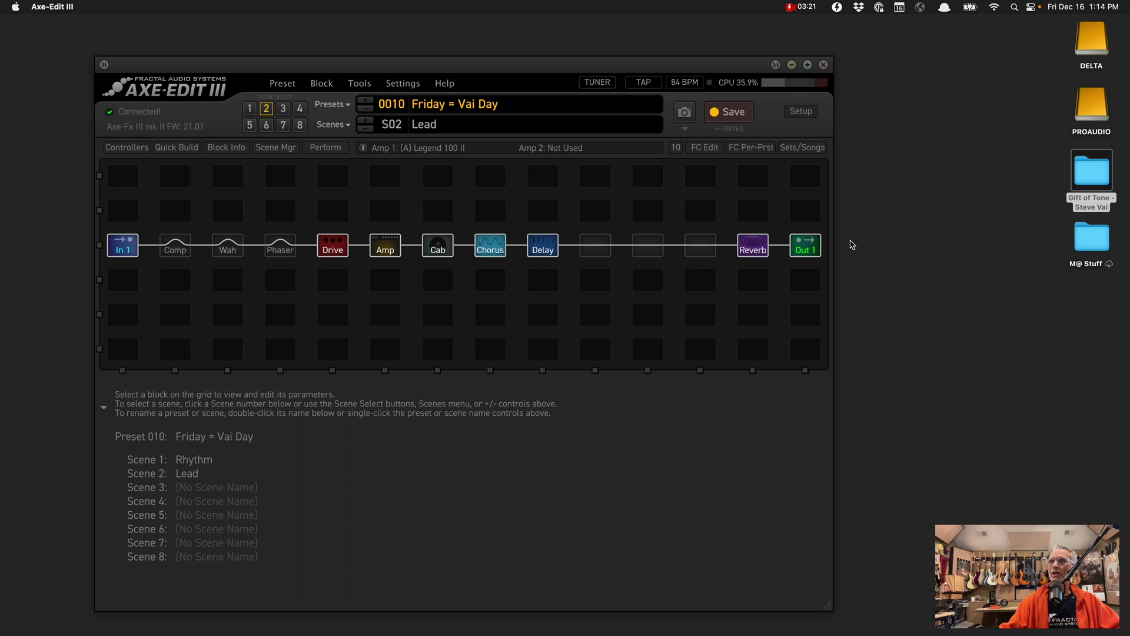
Step: Import Vai M-Delay.blk from the Steve Vai folder as a MultDly block after Delay
double_click(1088, 175)
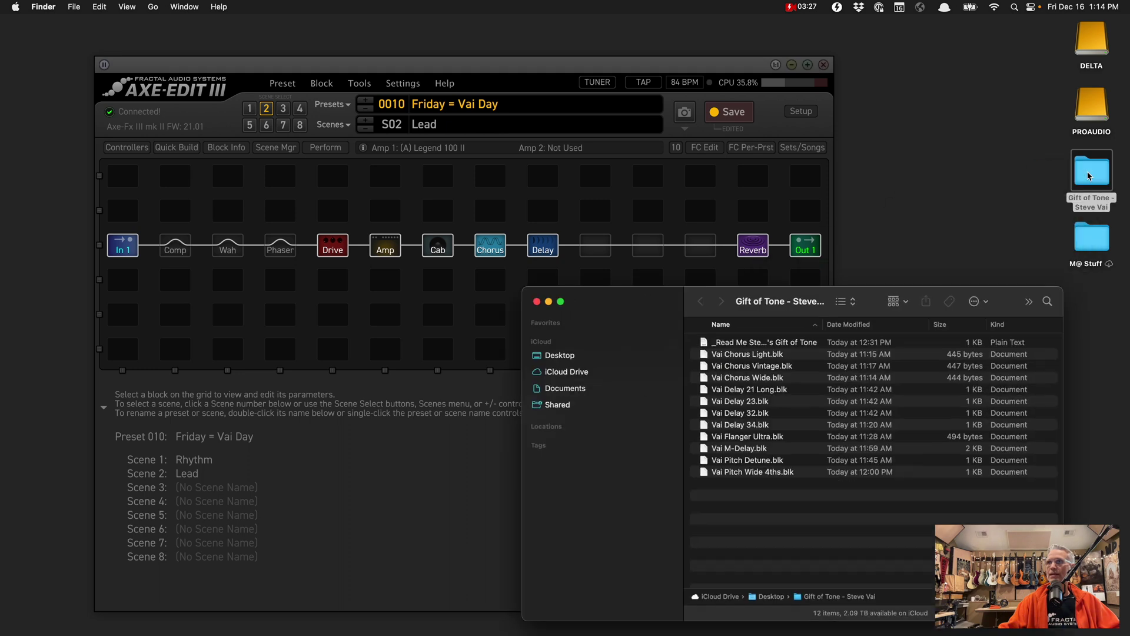
left_click_drag(651, 306, 637, 295)
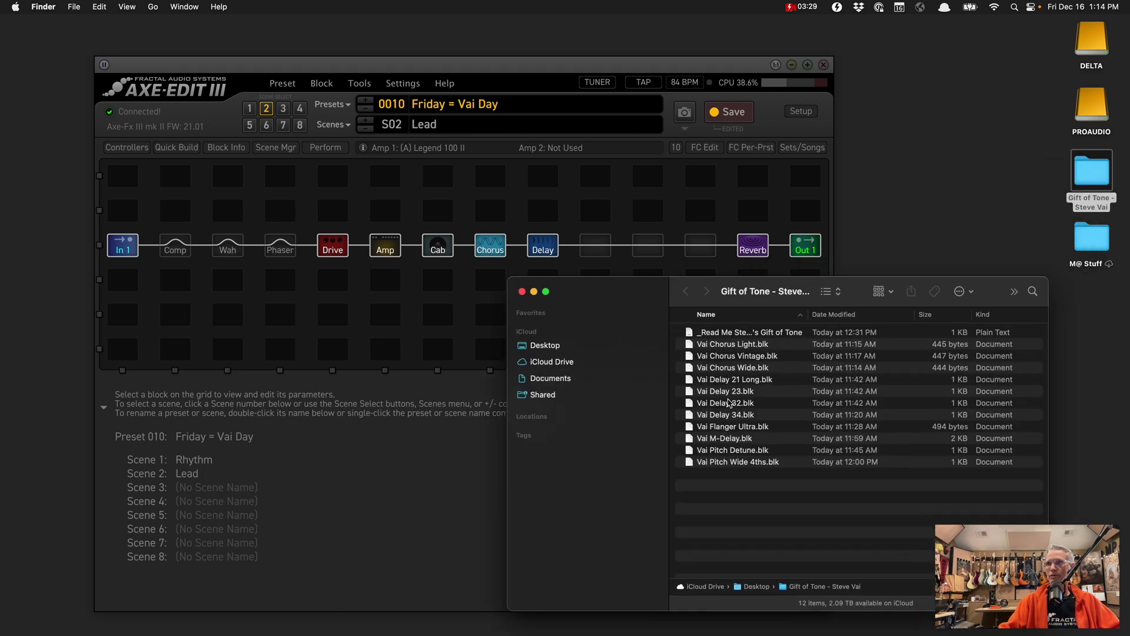
left_click(725, 439)
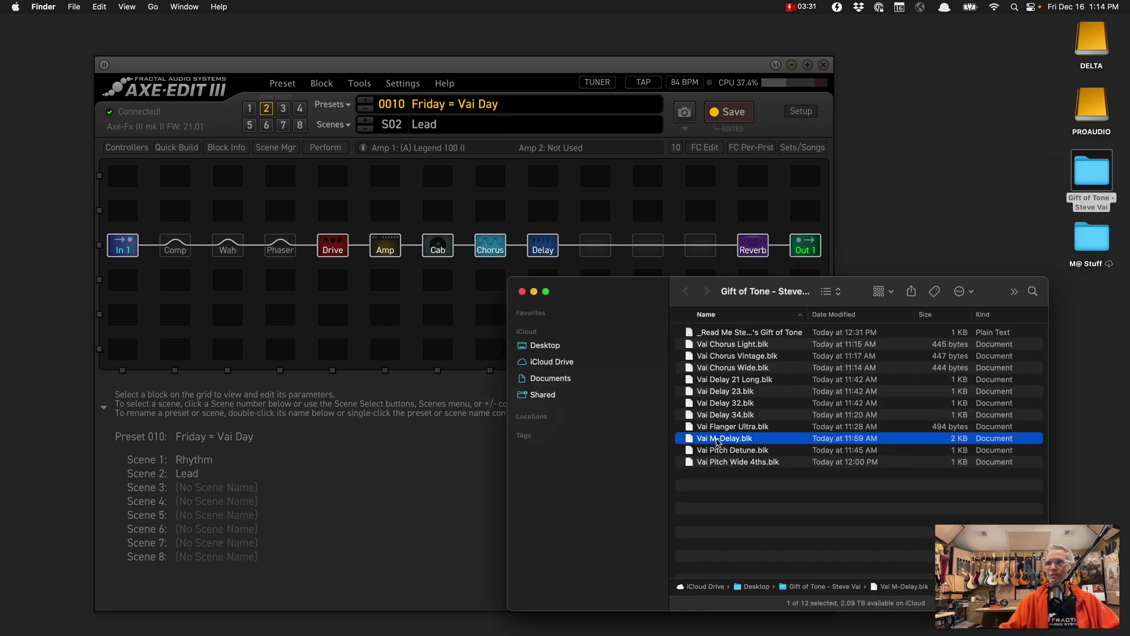
left_click_drag(744, 441, 602, 249)
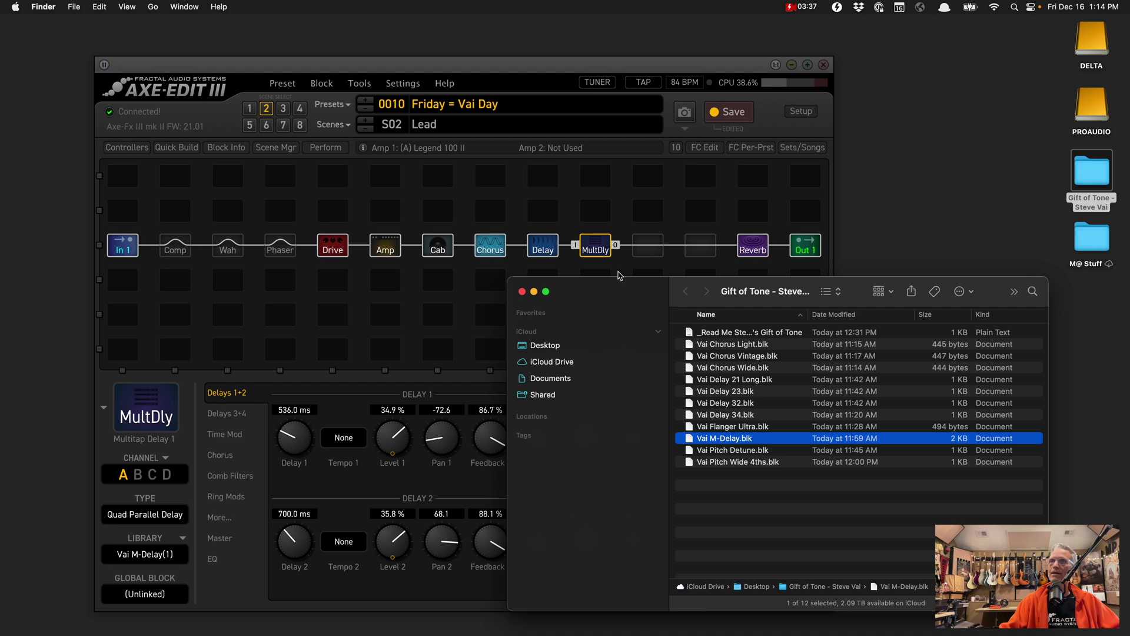
left_click_drag(613, 282, 659, 282)
left_click(568, 289)
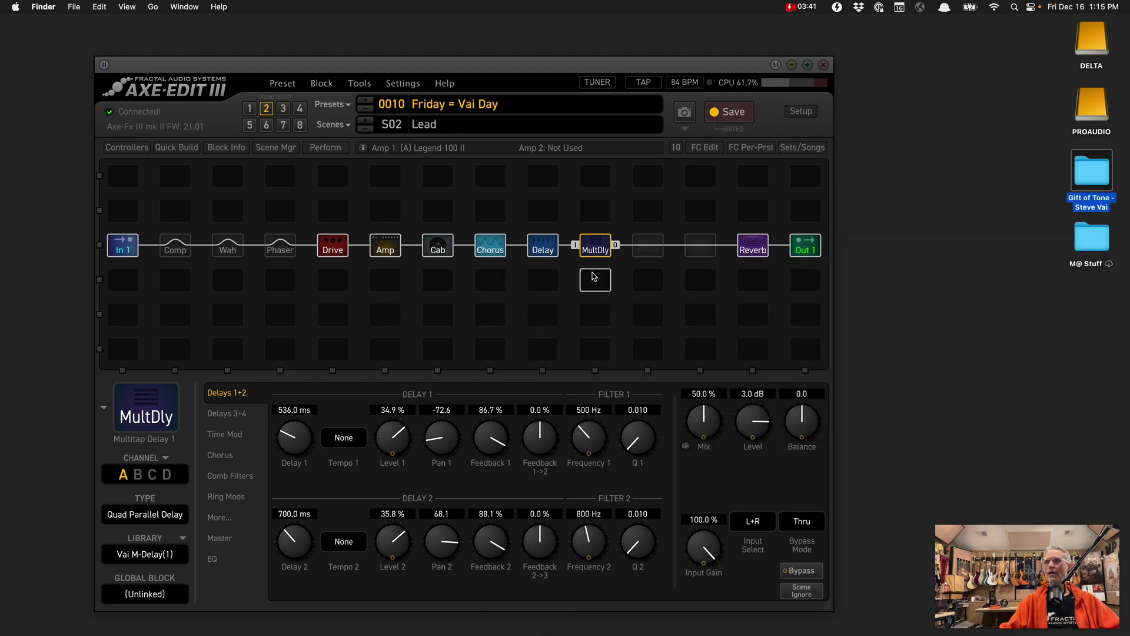
left_click(620, 270)
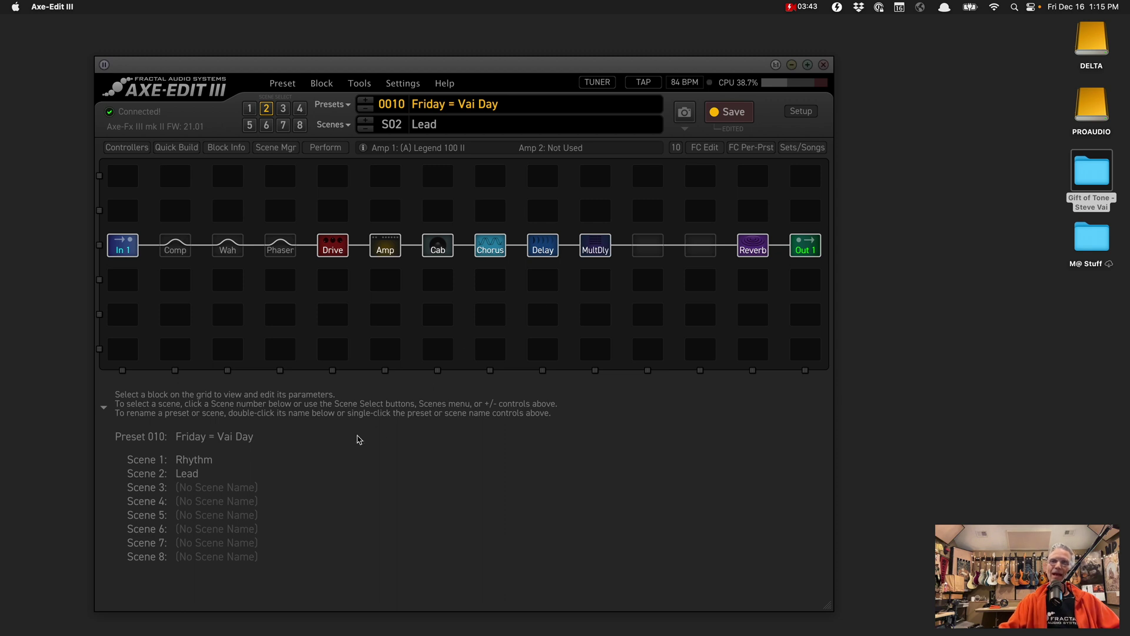